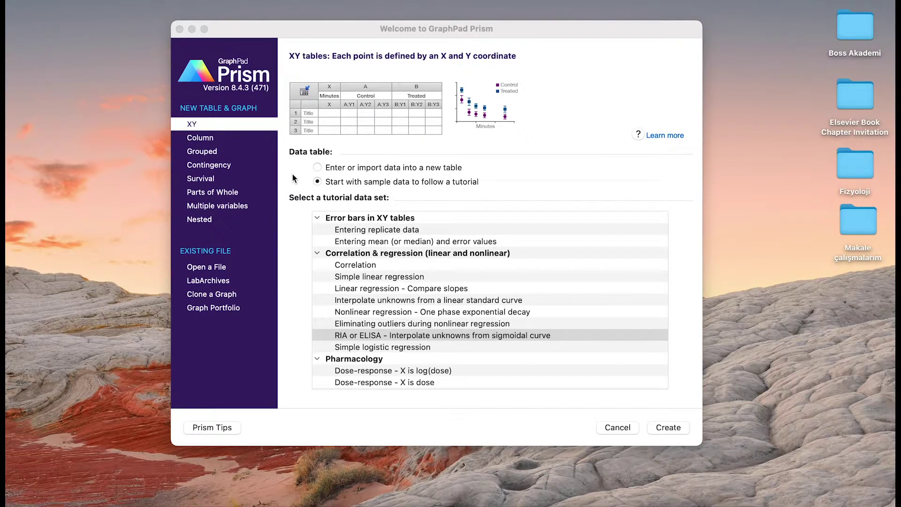
# Create an XY table from the sample data set "Nonlinear regression - One phase exponential decay" and move the tutorial note off the data.
pyautogui.click(201, 128)
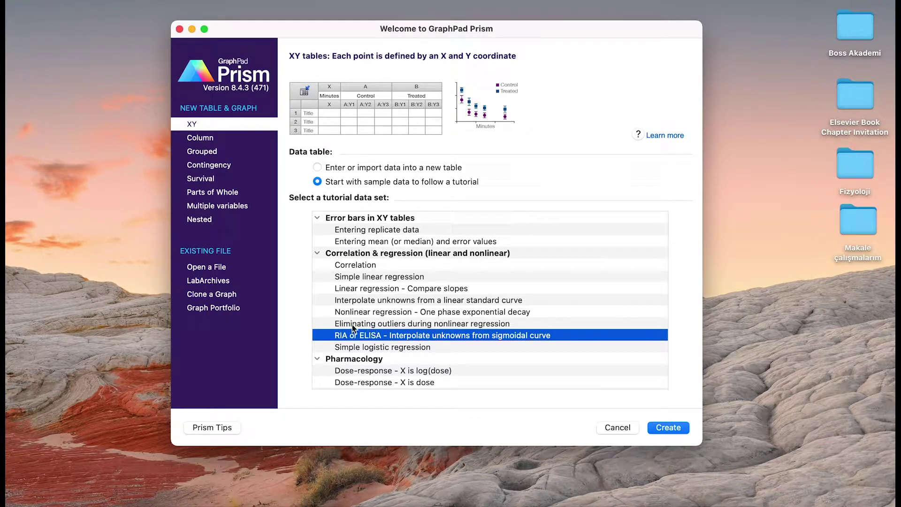
pyautogui.click(365, 313)
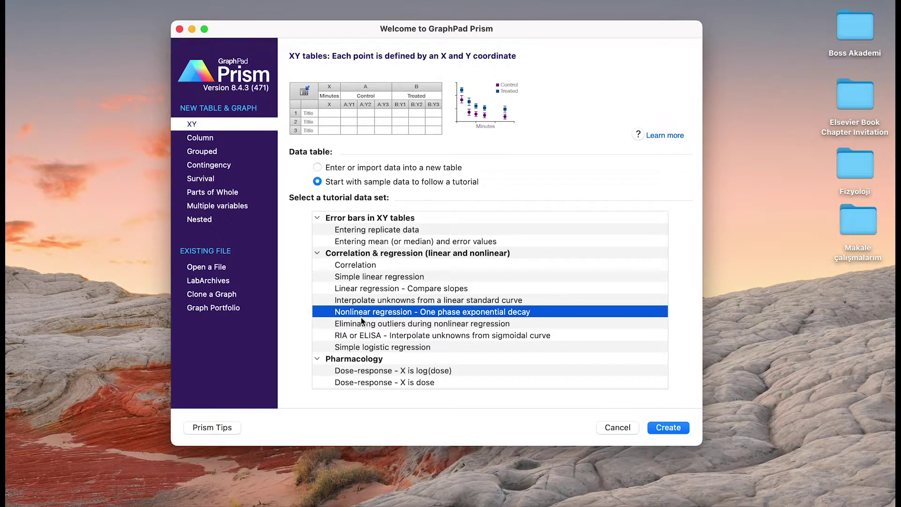
pyautogui.click(662, 428)
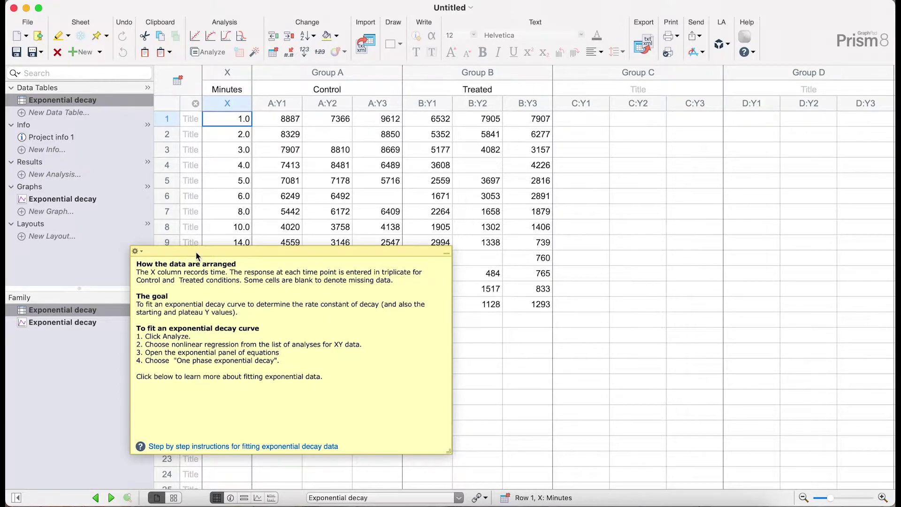
pyautogui.moveTo(321, 254); pyautogui.dragTo(759, 174)
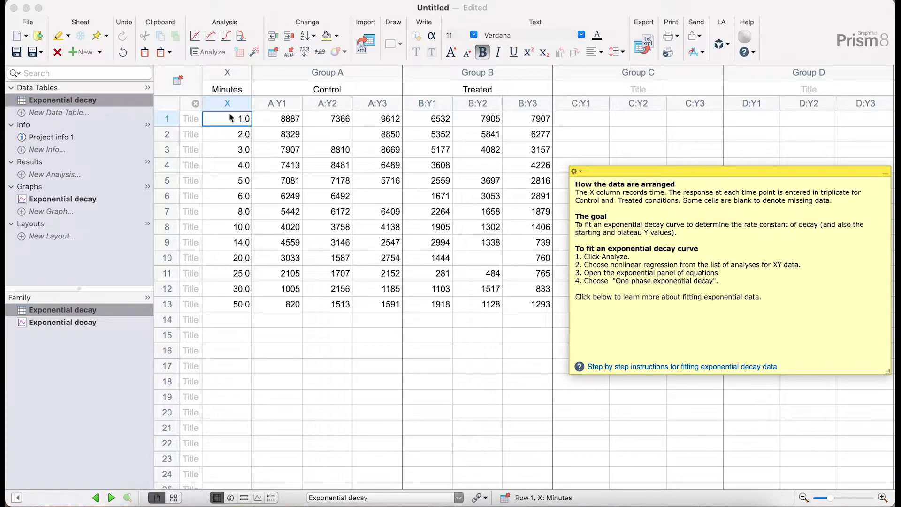
# Start a nonlinear regression (curve fit) on the Control and Treated data sets with the One phase exponential decay equation.
pyautogui.click(210, 52)
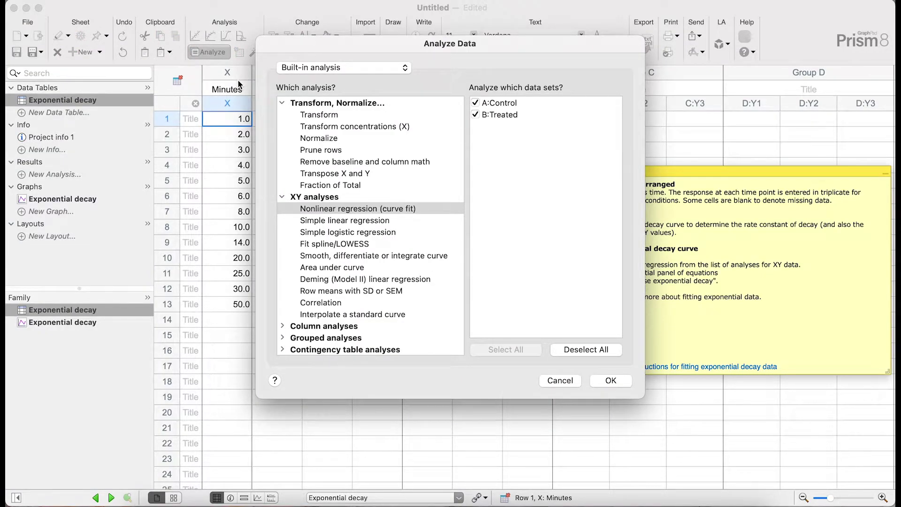
pyautogui.click(334, 212)
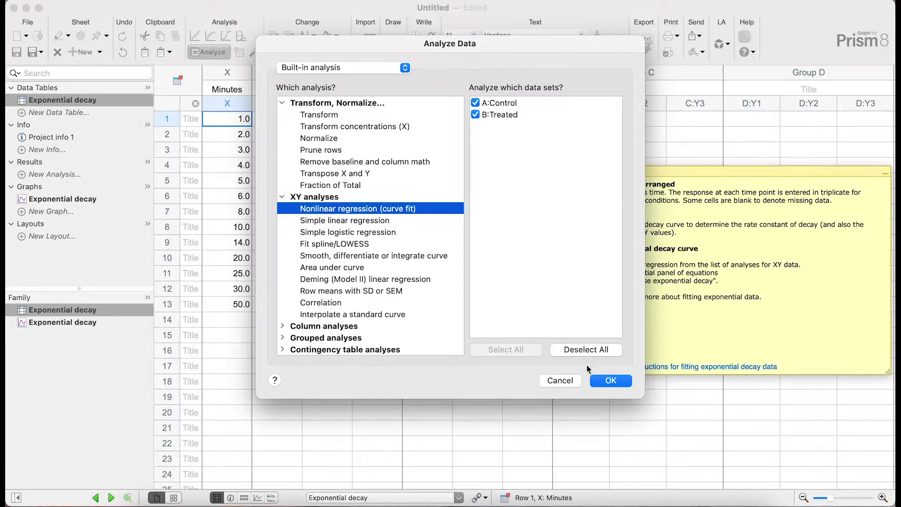
pyautogui.click(598, 380)
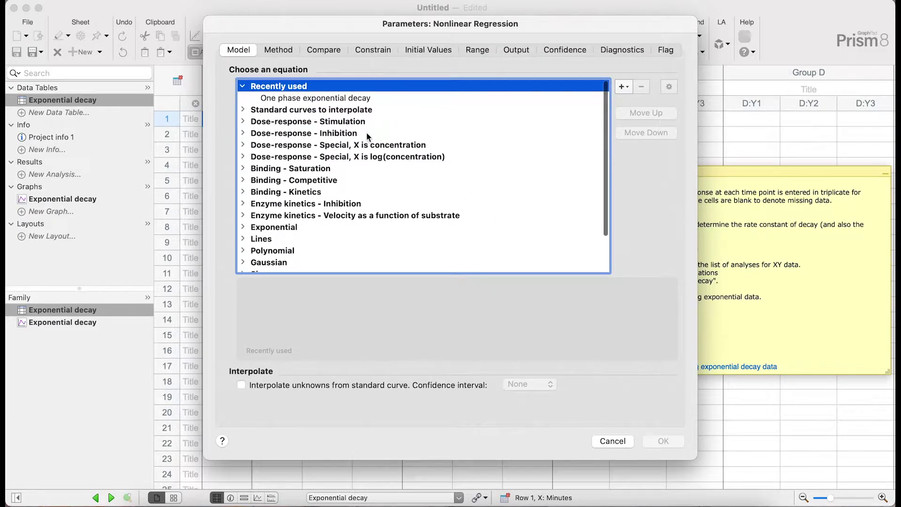
pyautogui.click(300, 99)
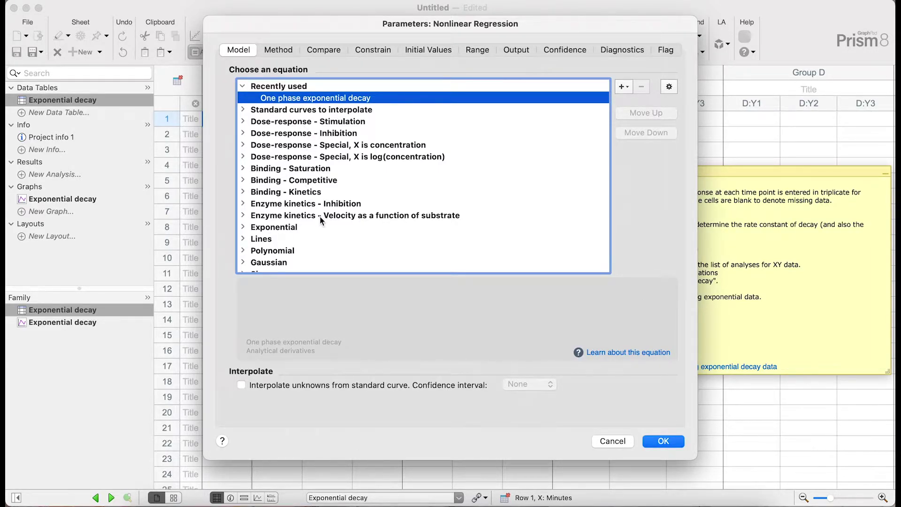
# Examine the Dose-response - Stimulation equations and the other equation families available for the fit.
pyautogui.click(244, 122)
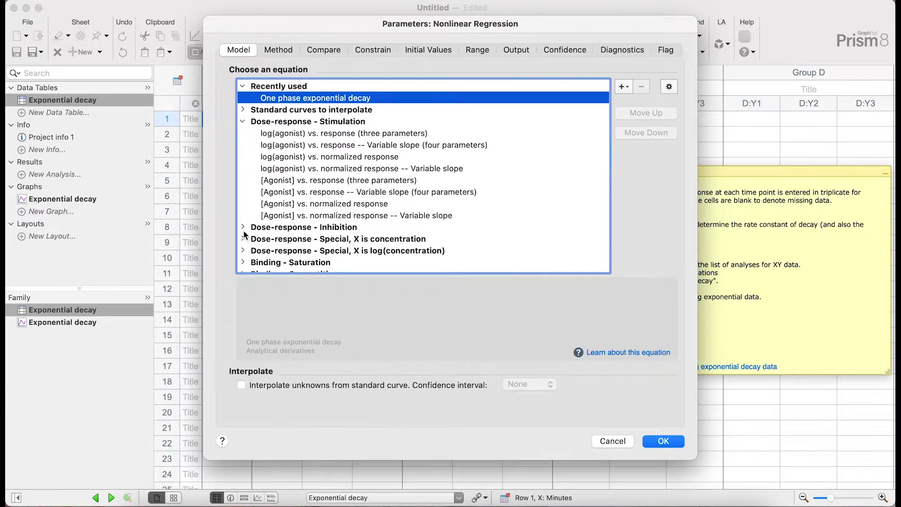
pyautogui.scroll(-5, 333, 209)
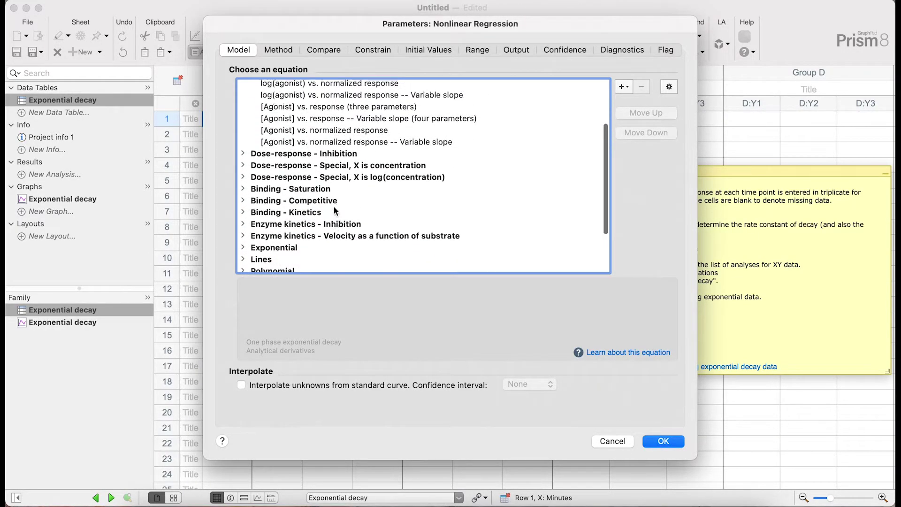
pyautogui.scroll(5, 333, 206)
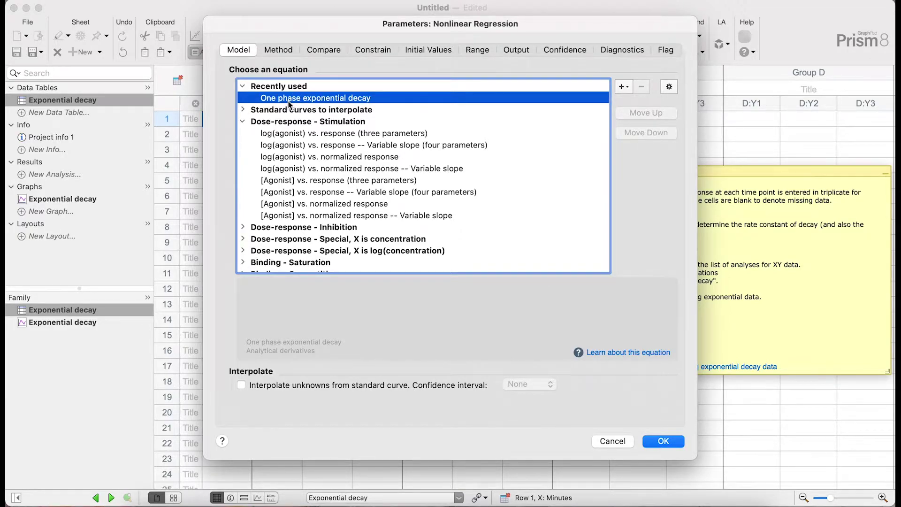
pyautogui.click(242, 121)
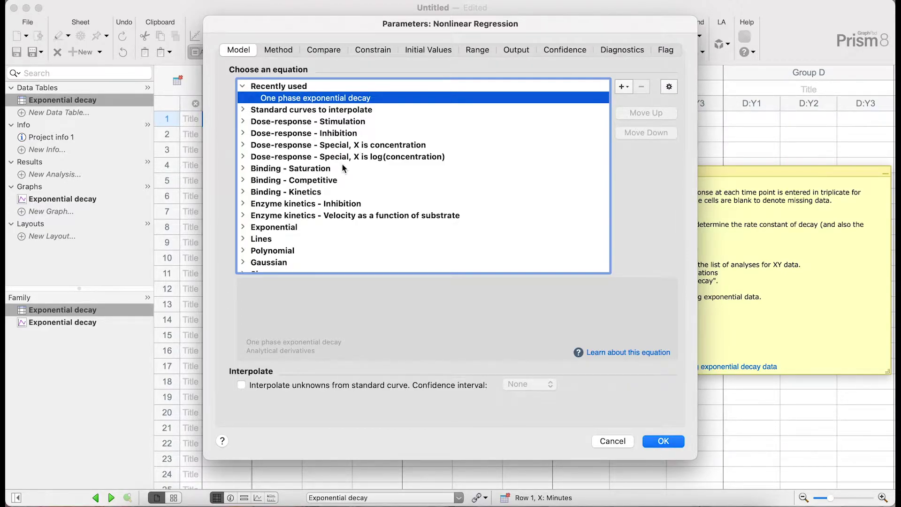
pyautogui.scroll(-4, 343, 164)
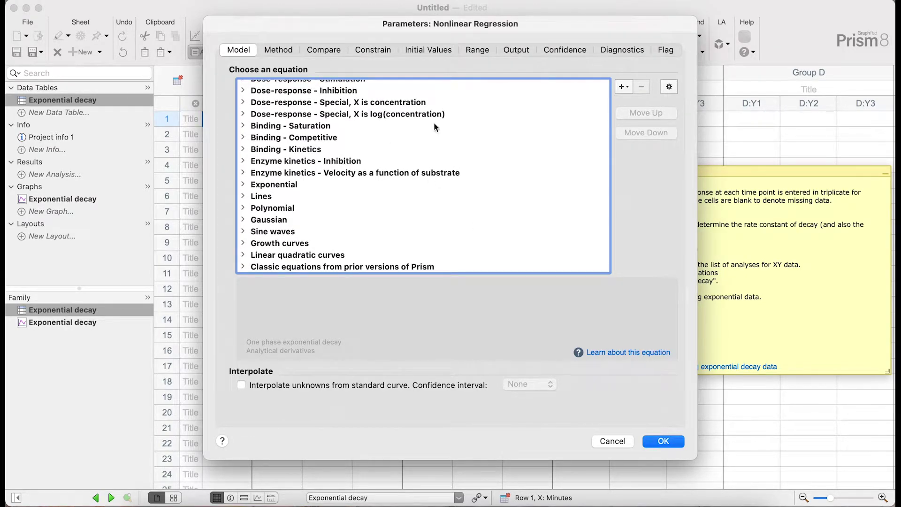
pyautogui.scroll(4, 443, 137)
# Try reporting the presence of outliers in the fitting method, and return to no special handling of outliers.
pyautogui.click(273, 51)
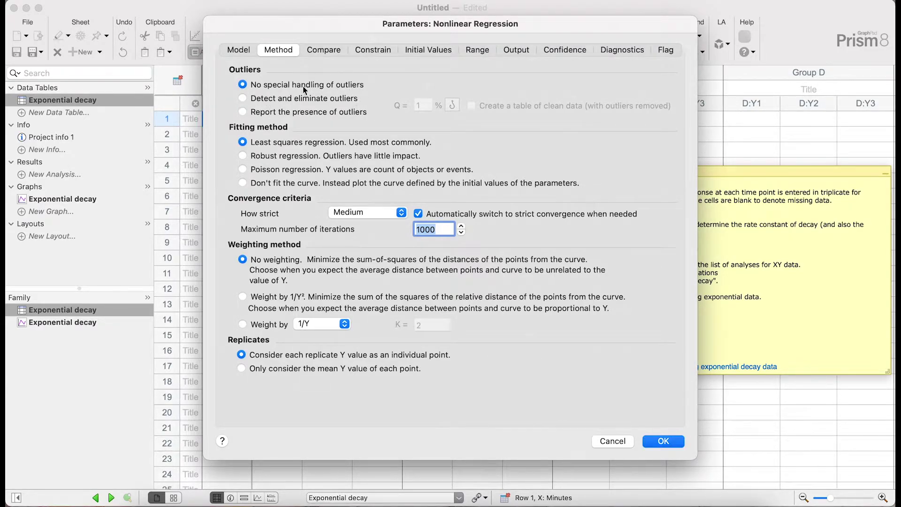
pyautogui.click(243, 98)
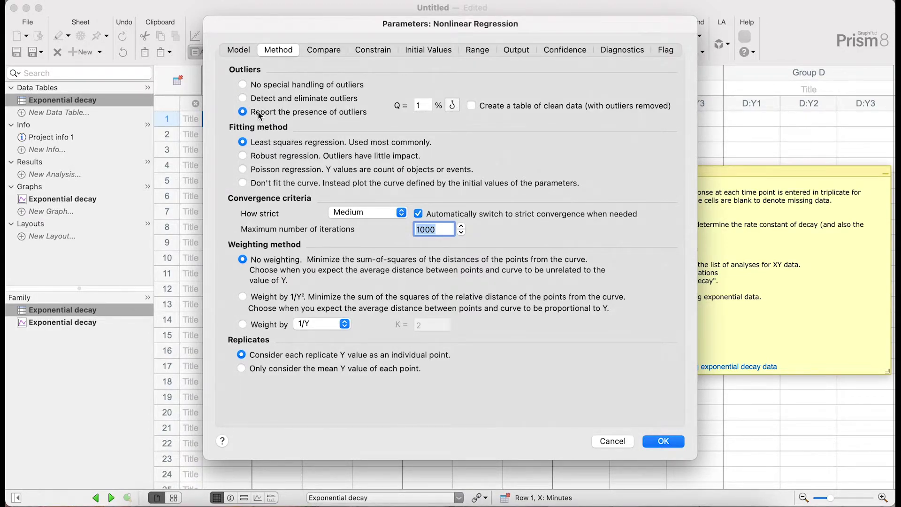
pyautogui.click(240, 85)
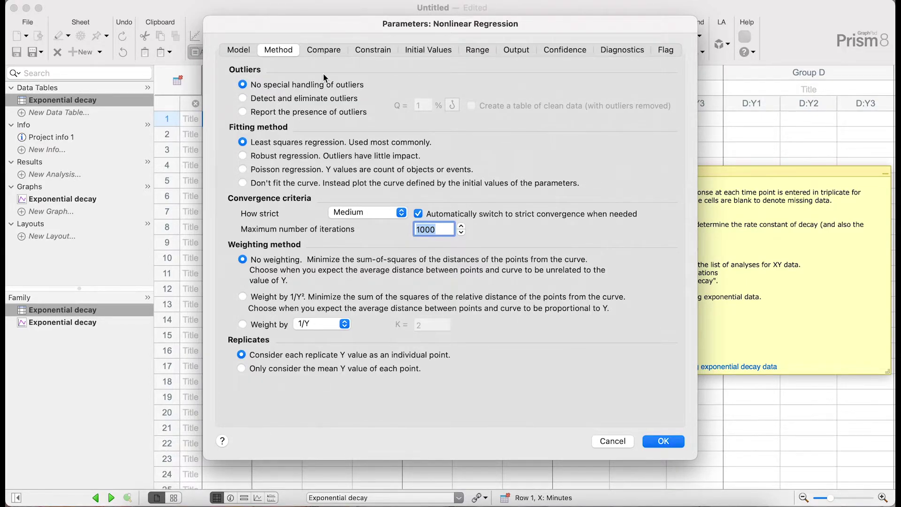
# Review the comparison, constraint, initial value, range, confidence, diagnostics and flag settings, and run the regression.
pyautogui.click(328, 52)
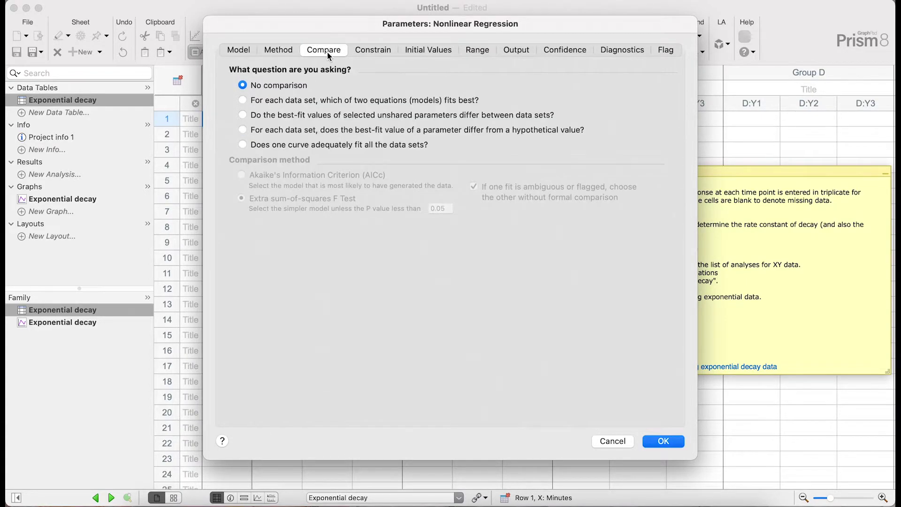
pyautogui.click(376, 53)
pyautogui.click(437, 51)
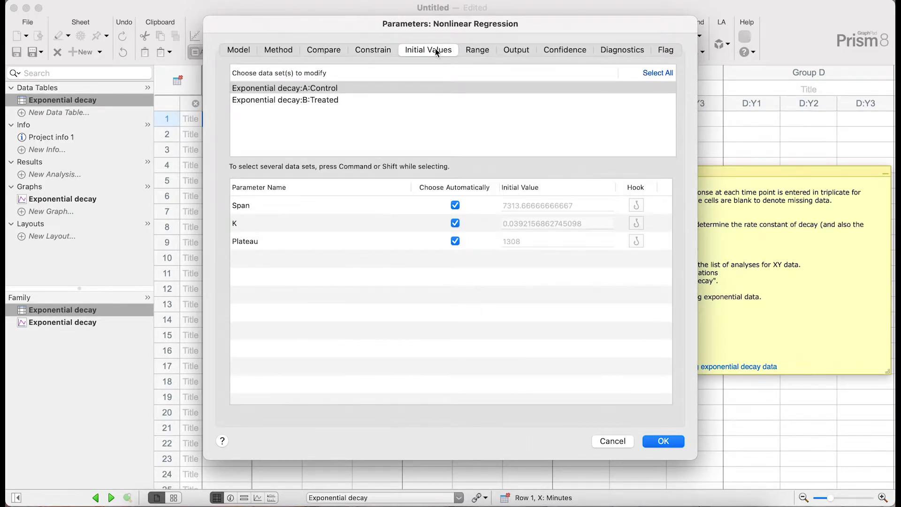
pyautogui.click(475, 51)
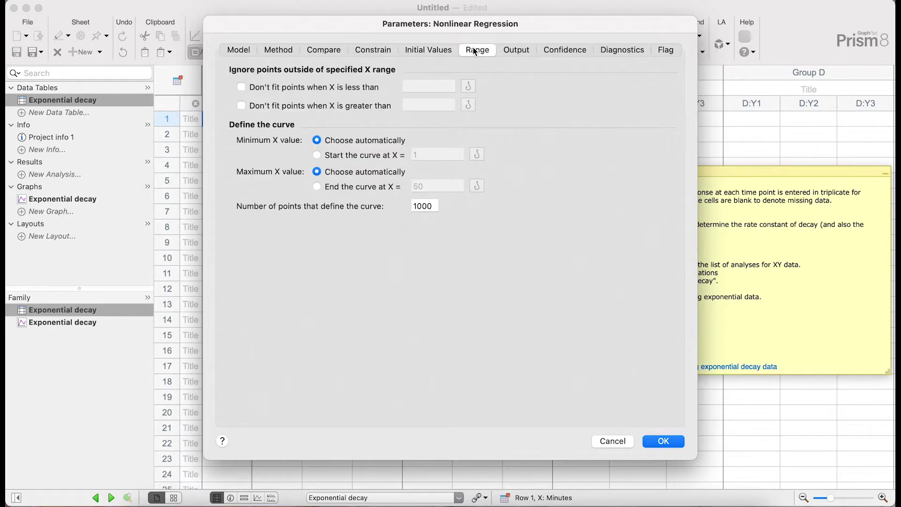
pyautogui.click(565, 51)
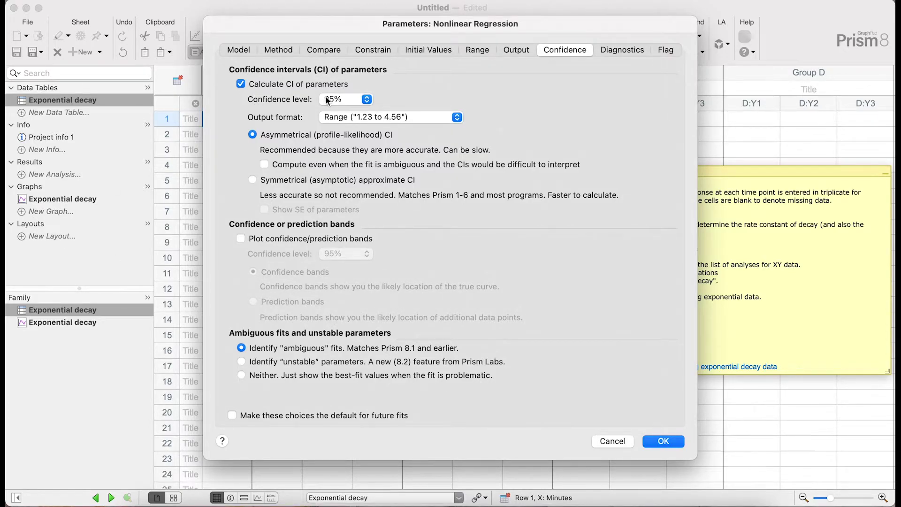
pyautogui.click(623, 50)
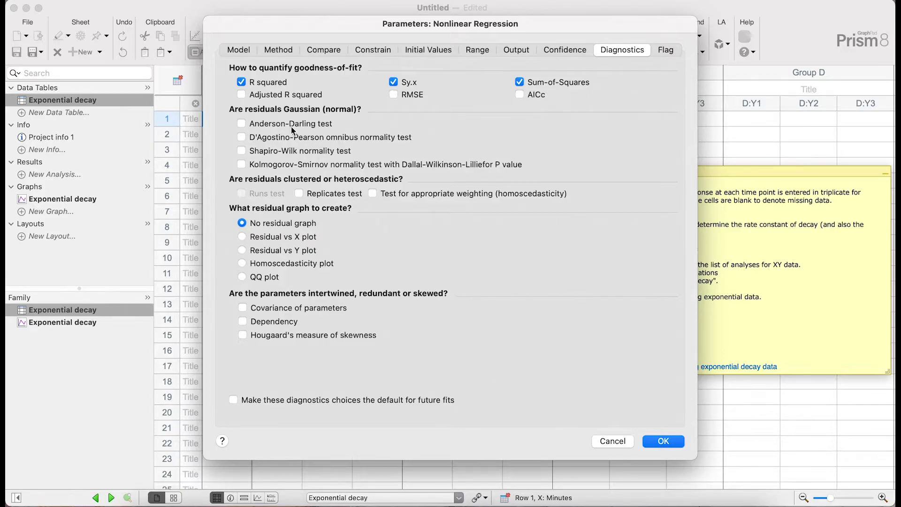
pyautogui.click(667, 52)
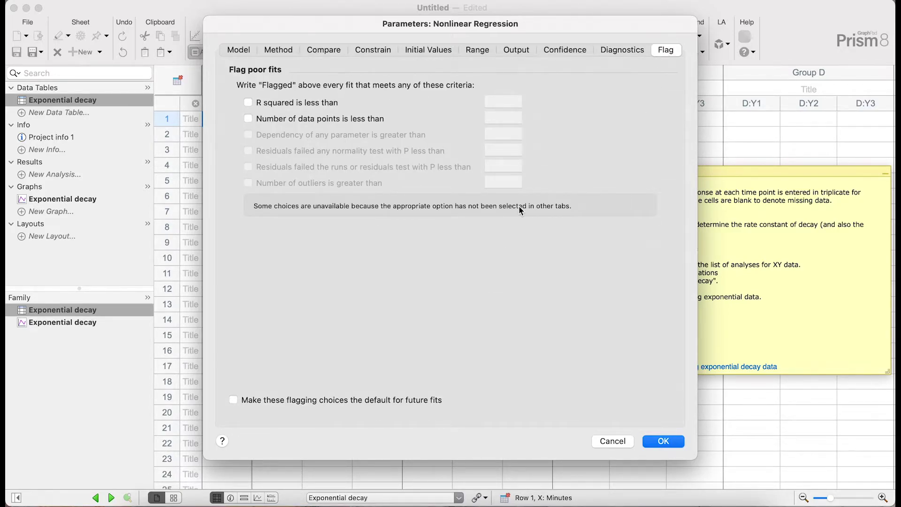
pyautogui.click(670, 442)
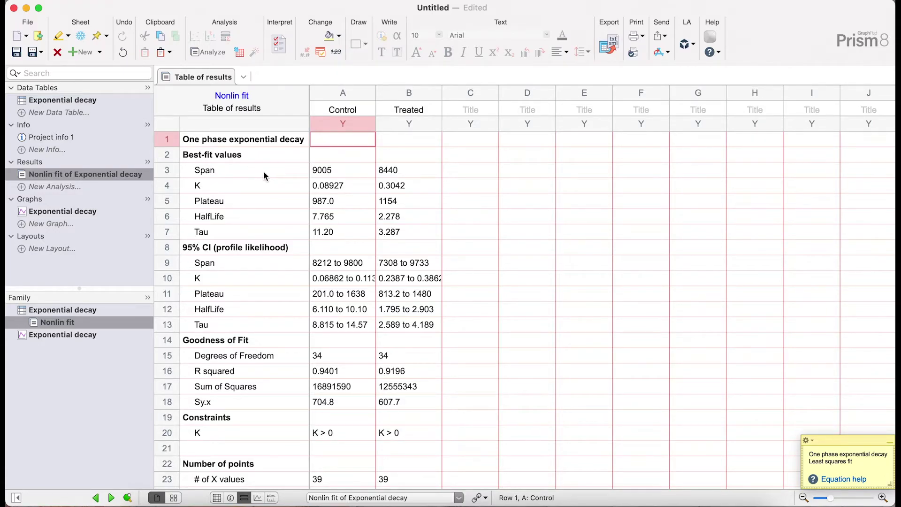
# Check the source data table against the nonlinear fit results and examine the best-fit Span for Control.
pyautogui.click(71, 100)
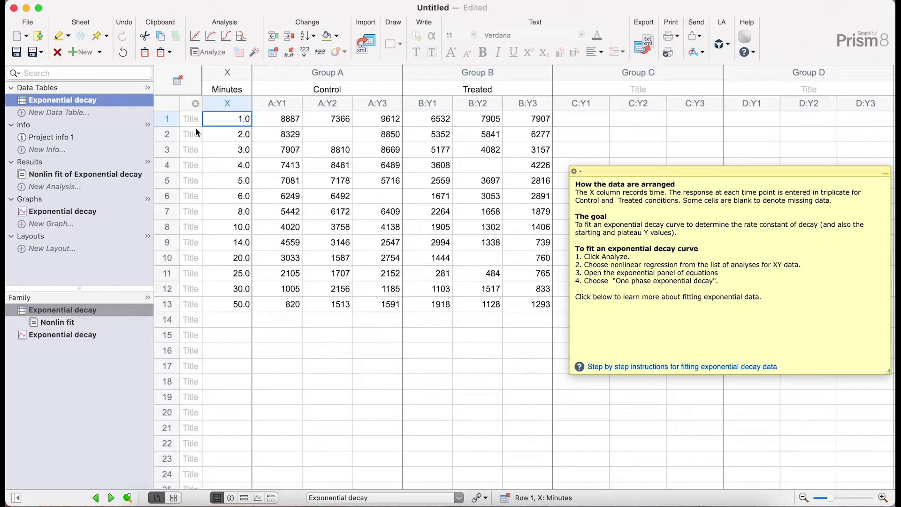
pyautogui.moveTo(94, 175)
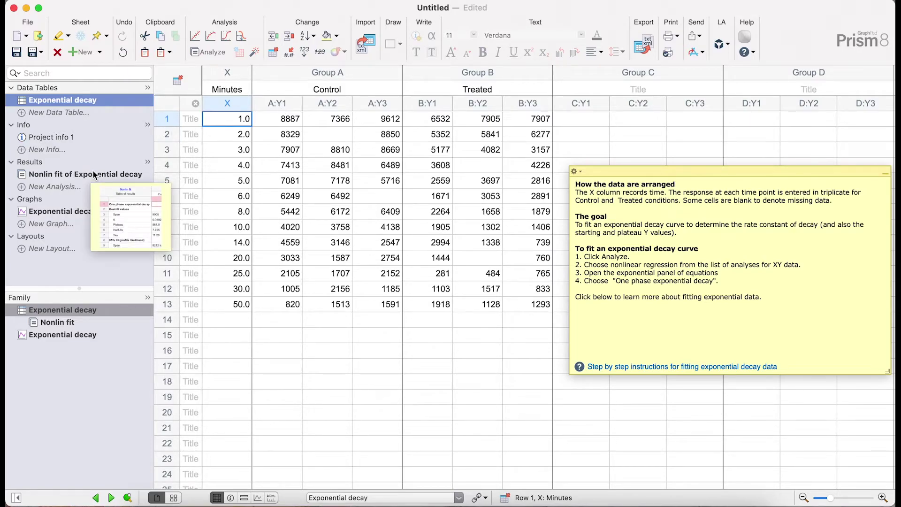
pyautogui.click(94, 174)
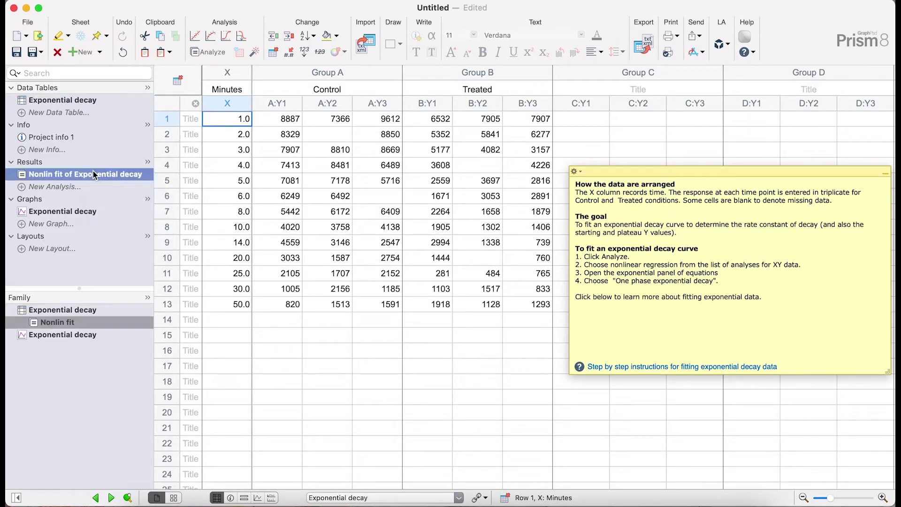
pyautogui.click(327, 173)
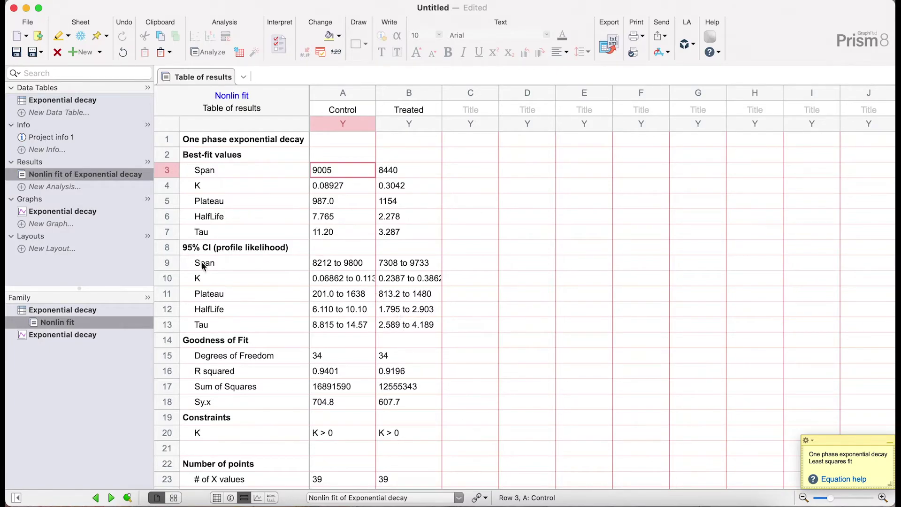
# Open the Exponential decay graph and accept the proposed XY graph type.
pyautogui.click(65, 213)
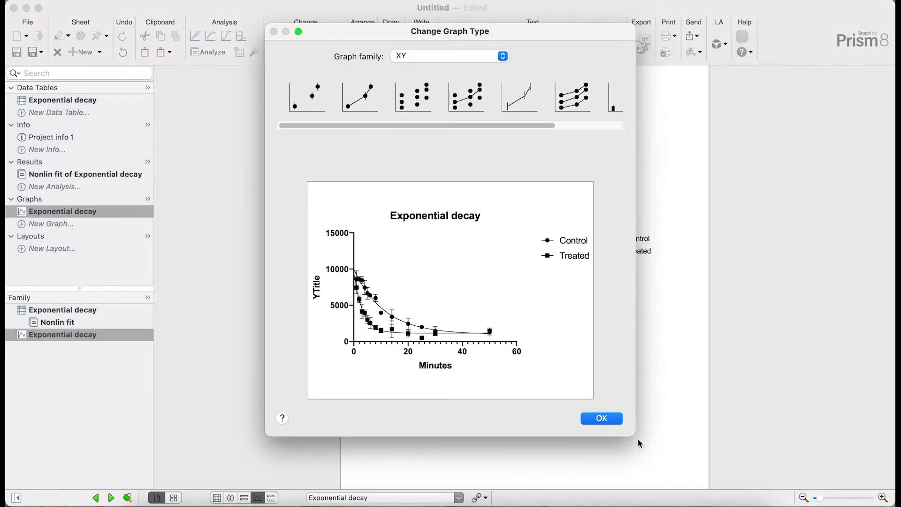
pyautogui.click(606, 418)
pyautogui.scroll(4, 566, 336)
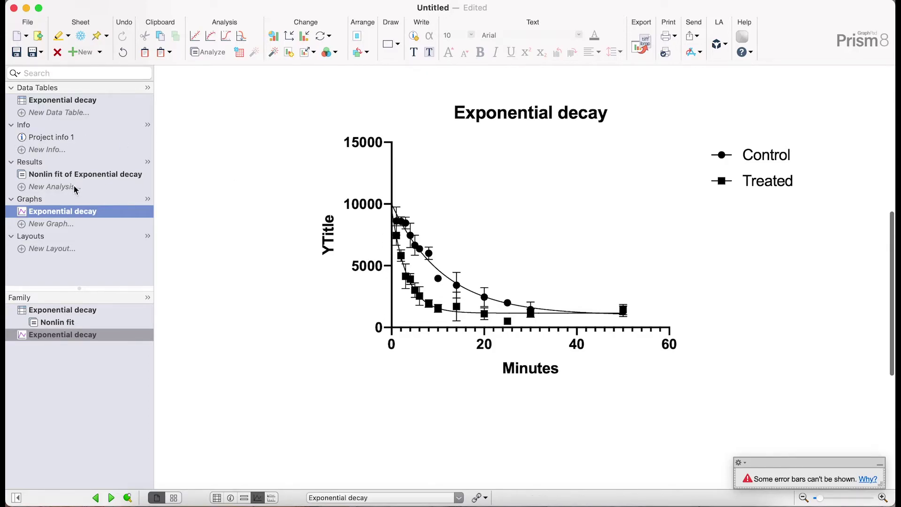
# Compare the best-fit K and HalfLife values in the nonlinear fit results with the curves on the graph.
pyautogui.click(88, 174)
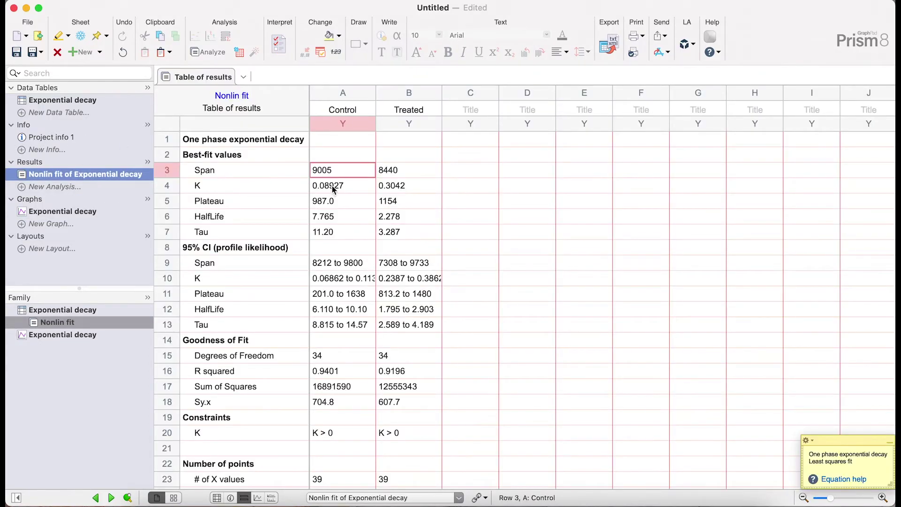
pyautogui.click(333, 188)
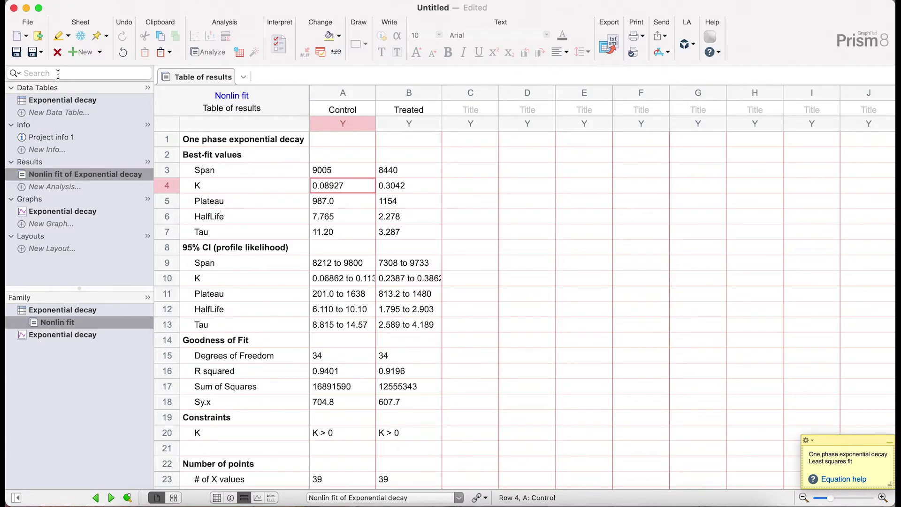
pyautogui.click(64, 212)
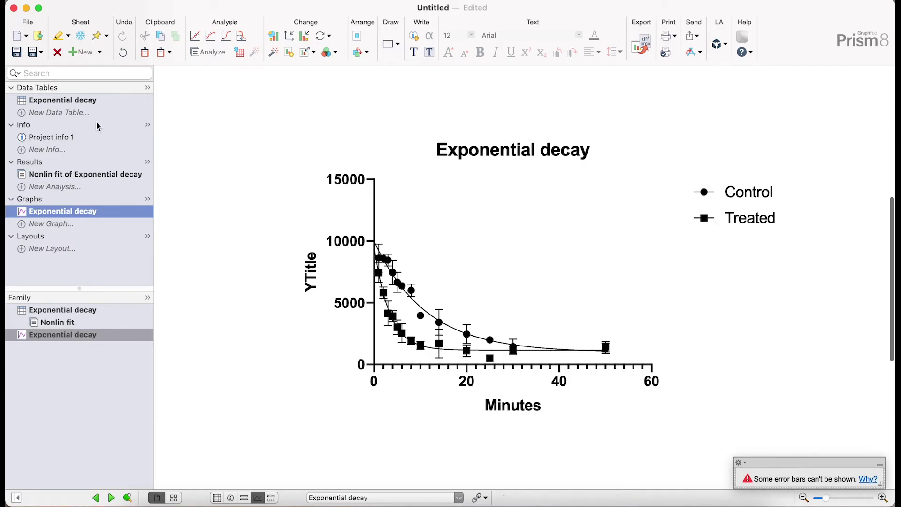
pyautogui.click(44, 179)
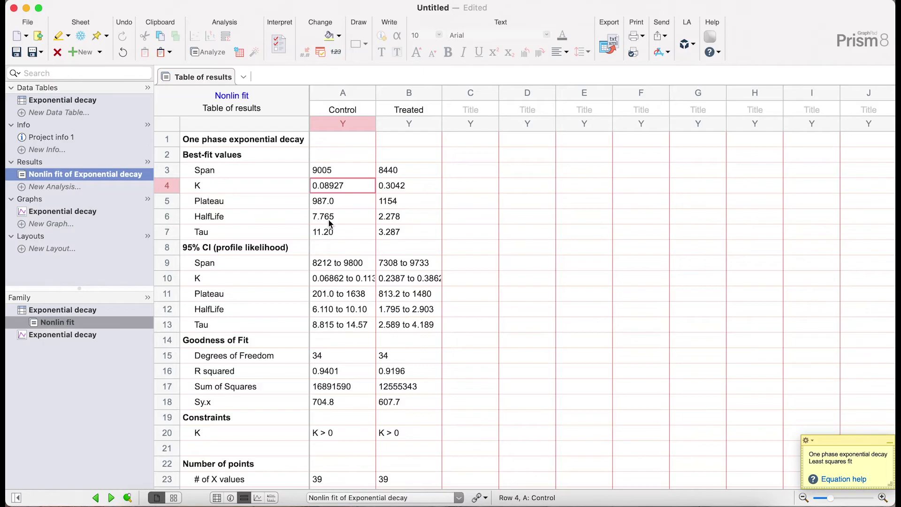
pyautogui.click(62, 212)
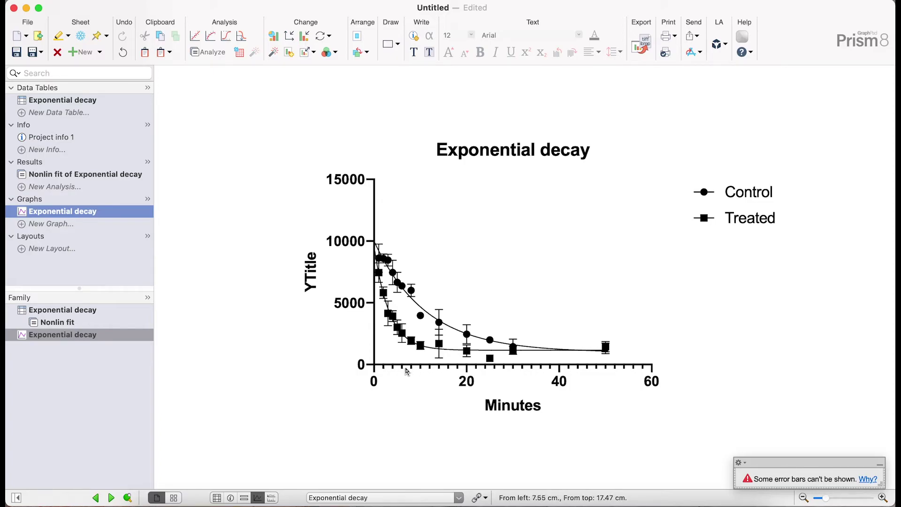
# Read the goodness of fit, constraints and number of points in the fit results, and examine the fitted curves on the graph.
pyautogui.click(70, 174)
pyautogui.scroll(-2, 348, 322)
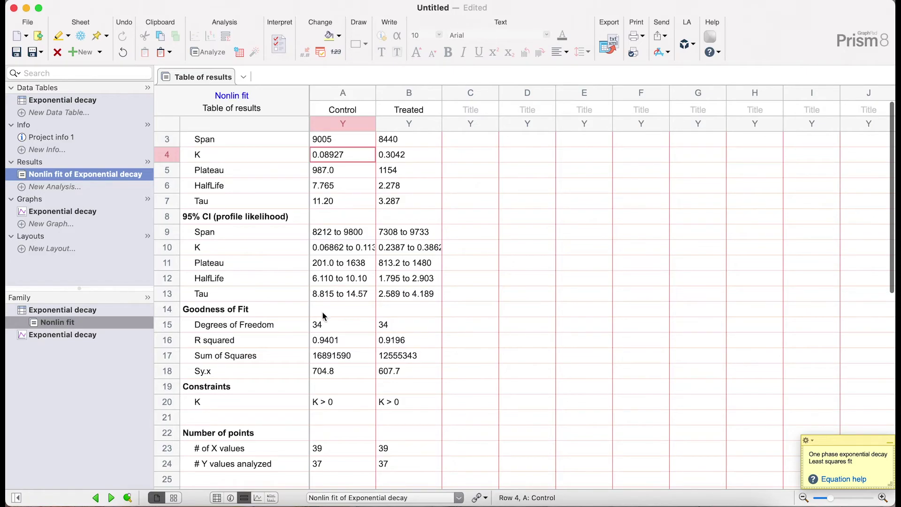
pyautogui.scroll(-6, 324, 313)
pyautogui.scroll(2, 322, 182)
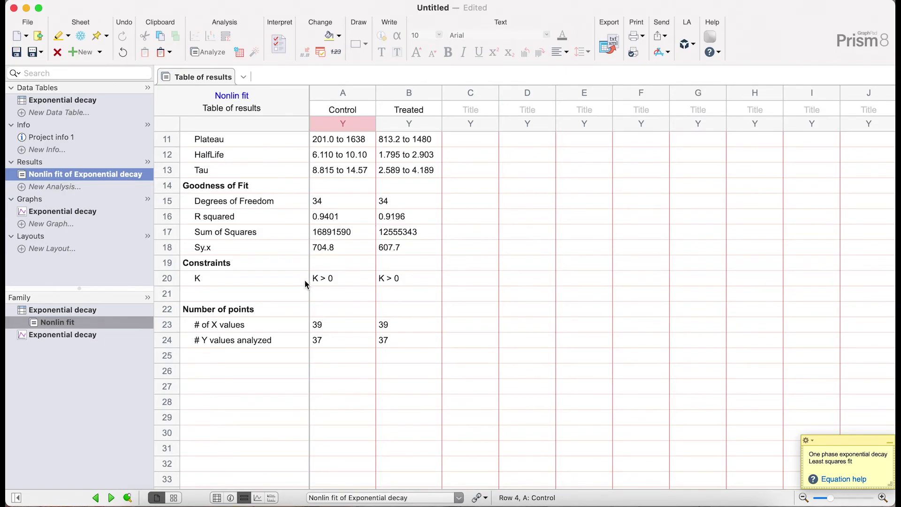
pyautogui.click(44, 212)
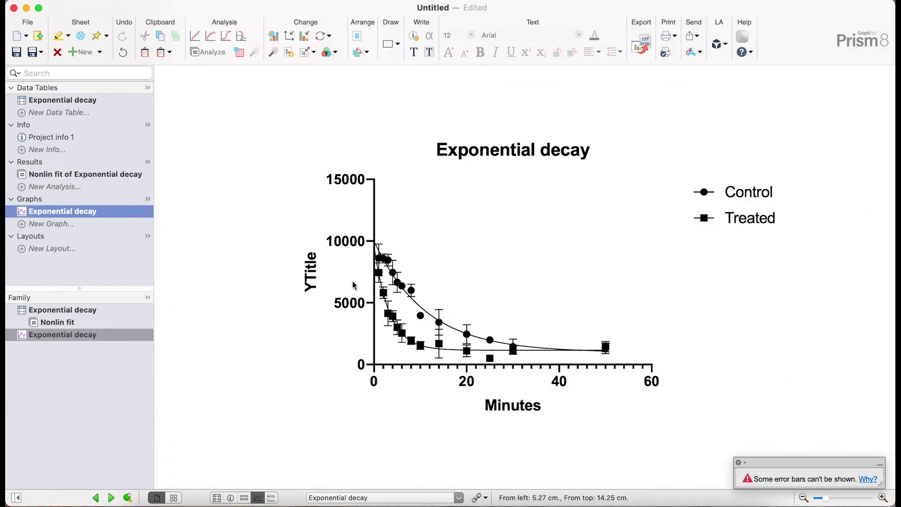
pyautogui.scroll(-2, 460, 299)
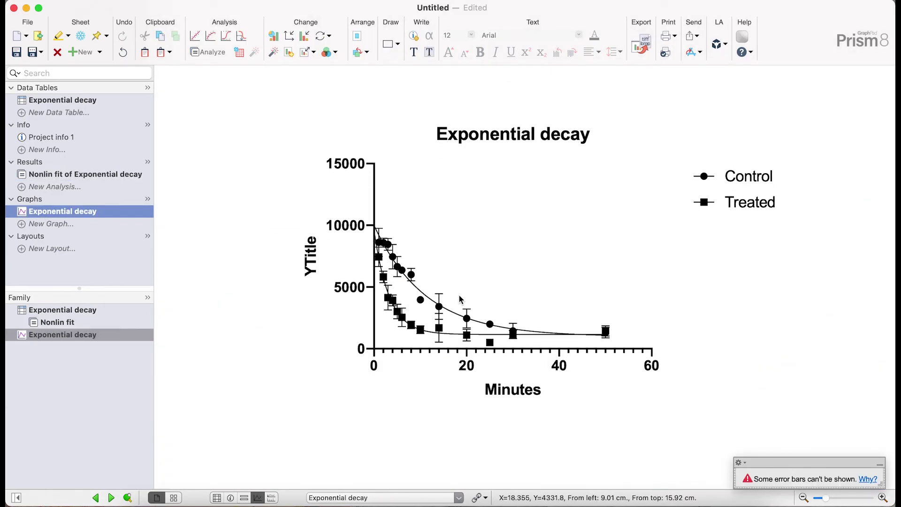